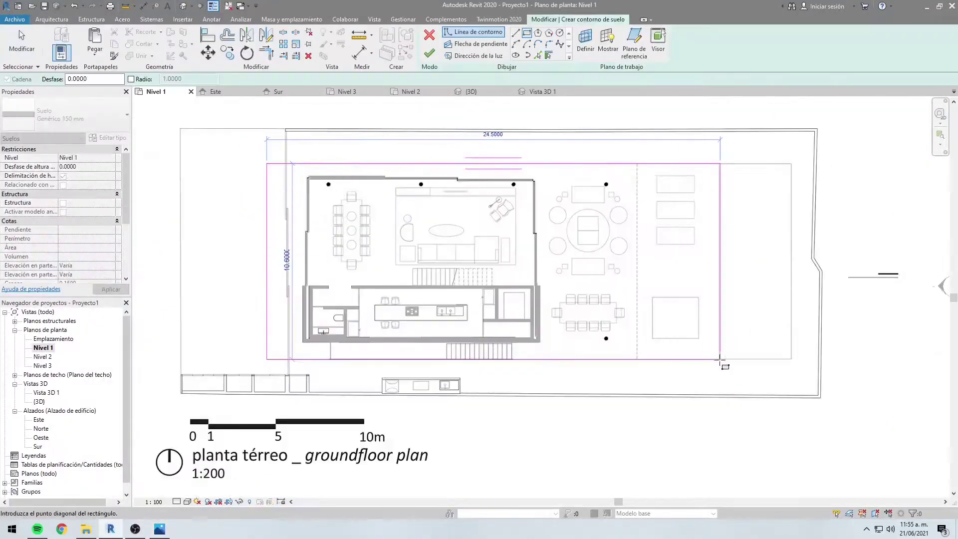
Select the imported first-floor plan image on Nivel 2 so it can be hidden in view
{"action": "left_click", "coordinate": [526, 418]}
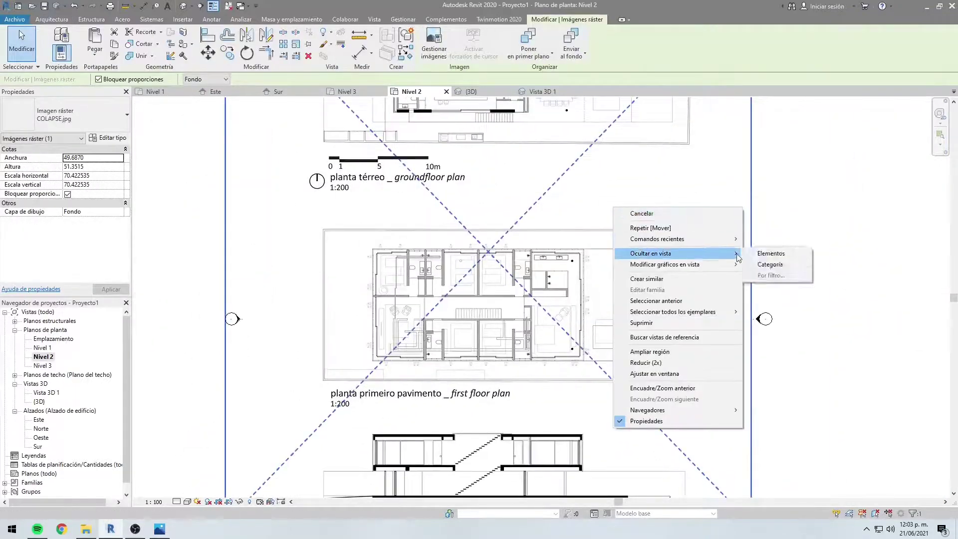
Give the LOUVER curtain wall type a Maximum Spacing vertical grid layout
{"action": "key", "text": "Escape"}
{"action": "scroll", "coordinate": [402, 300], "scroll_direction": "up", "scroll_amount": 5}
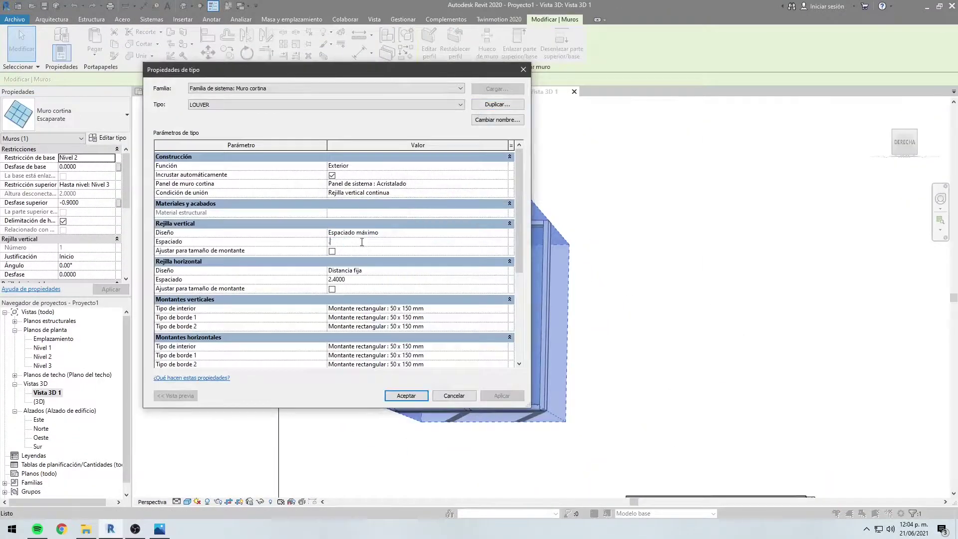
{"action": "key", "text": "Return"}
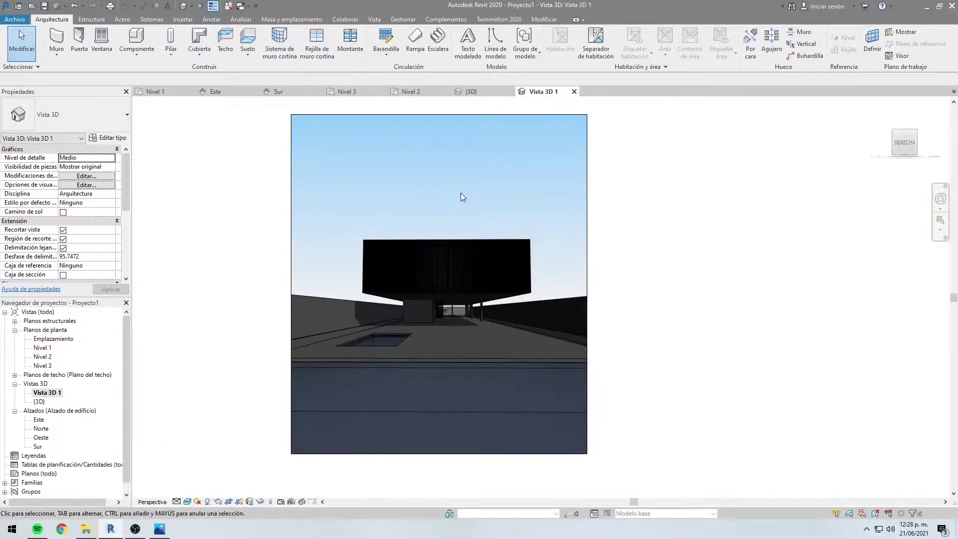
Confirm the named work plane for sketching the sweep profile
{"action": "left_click", "coordinate": [508, 211]}
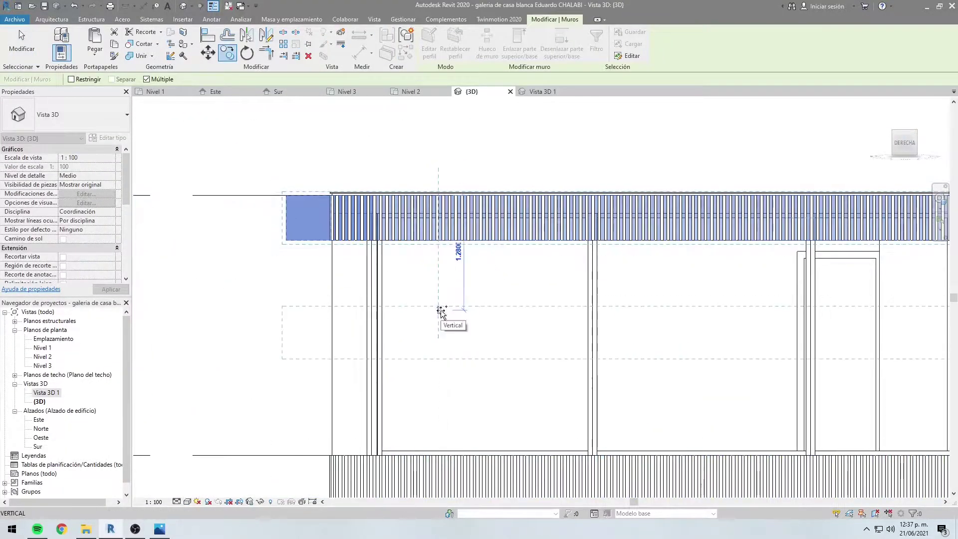
Move the upper louver wall band down by 1.28 m
{"action": "left_click", "coordinate": [441, 312]}
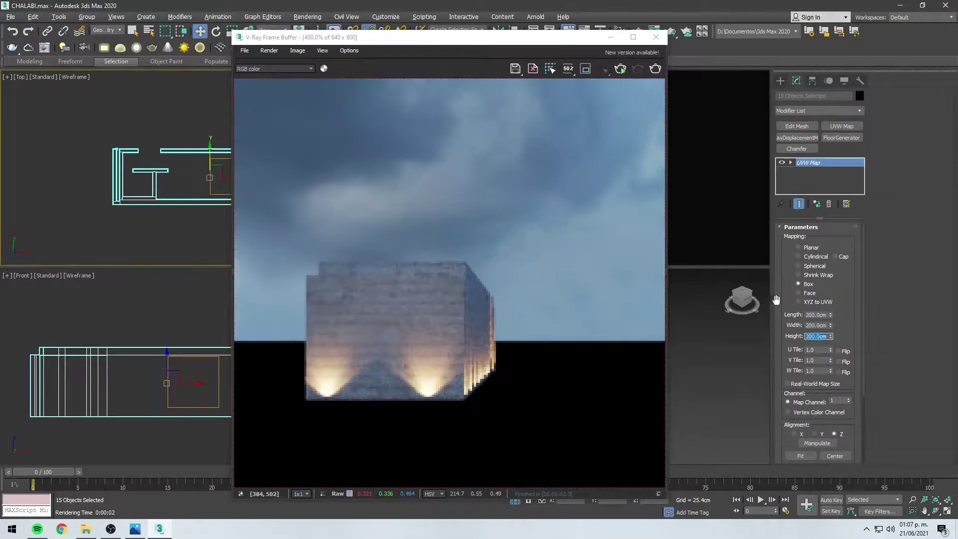
Bring up the reference photo of the house from the taskbar
{"action": "left_click", "coordinate": [135, 530]}
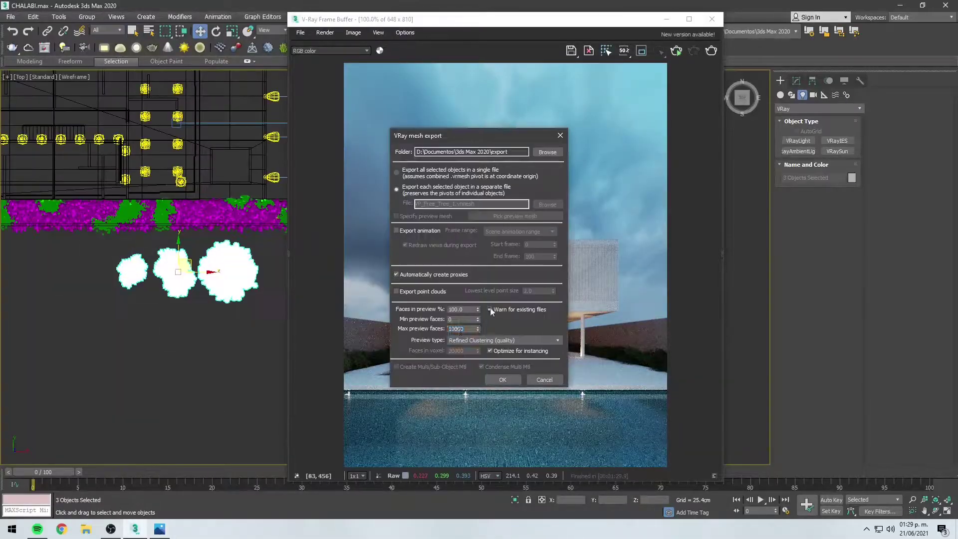
Export the chosen trees as V-Ray proxies and check the Forest001 scatter from the camera view
{"action": "left_click", "coordinate": [501, 380]}
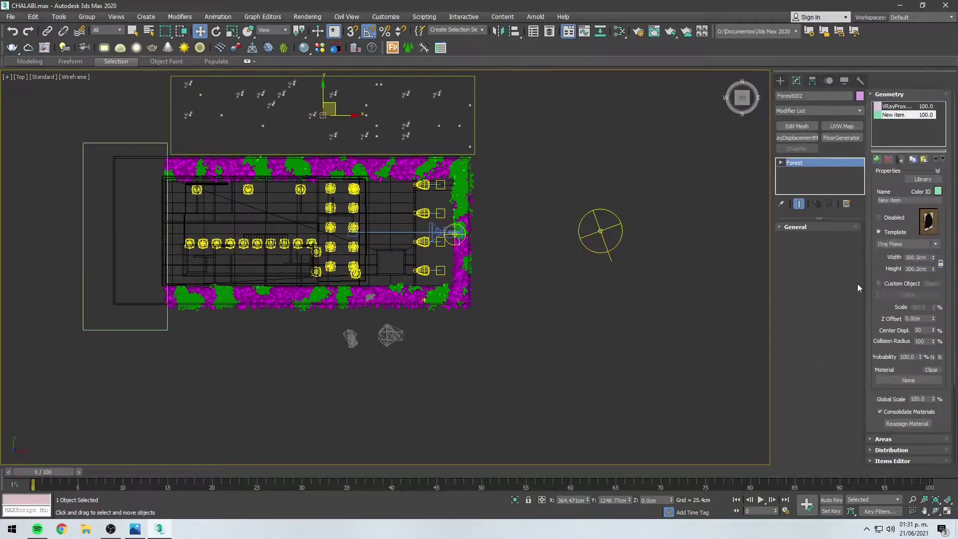
{"action": "left_click", "coordinate": [889, 94]}
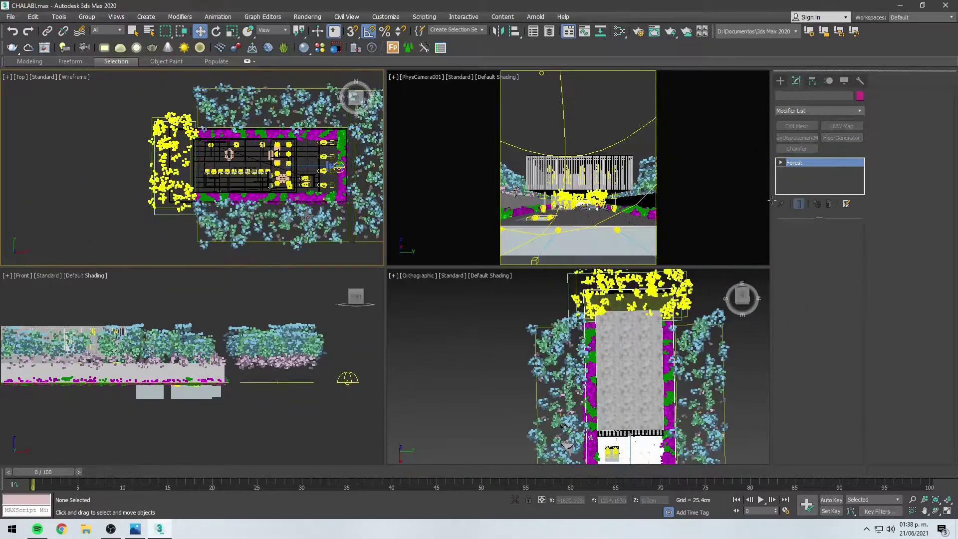
{"action": "left_click", "coordinate": [649, 170]}
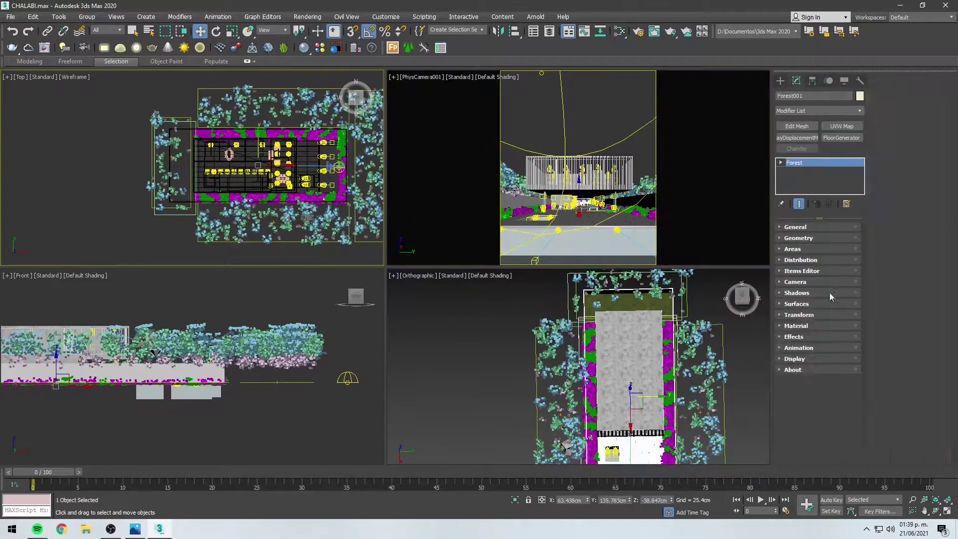
{"action": "left_click", "coordinate": [713, 164]}
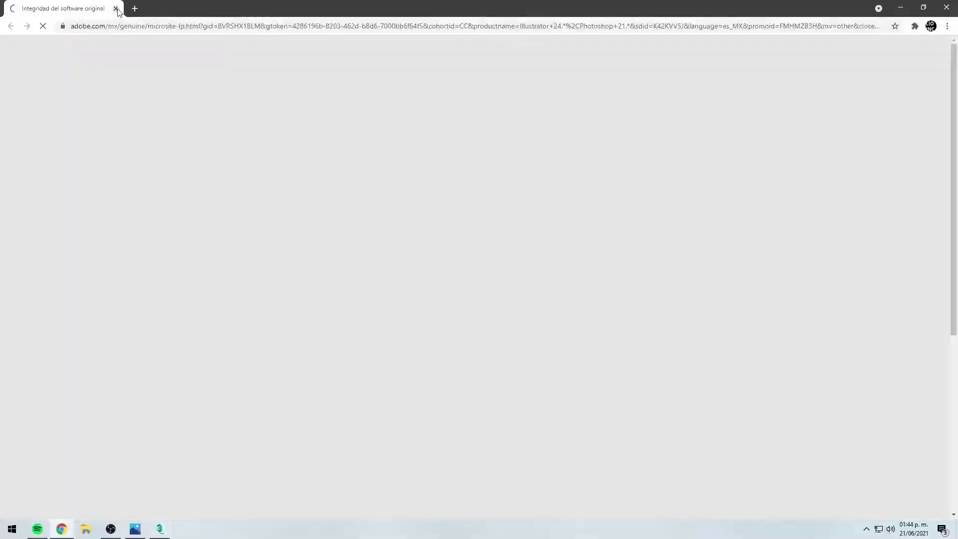
Bring up the house reference photo again
{"action": "left_click", "coordinate": [142, 528]}
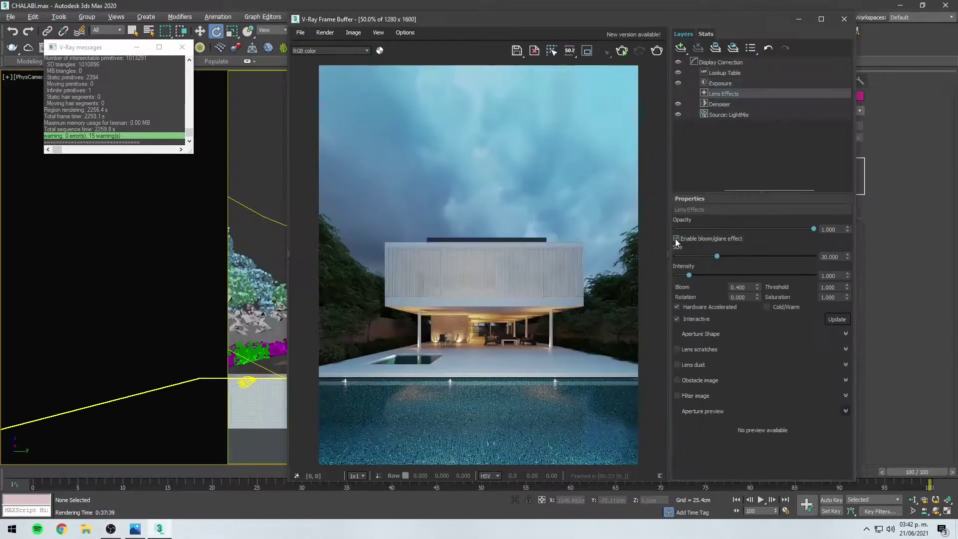
Enable the bloom/glare lens effect in the V-Ray Frame Buffer, then show the LightMix lights
{"action": "left_click", "coordinate": [676, 238]}
{"action": "left_click", "coordinate": [729, 114]}
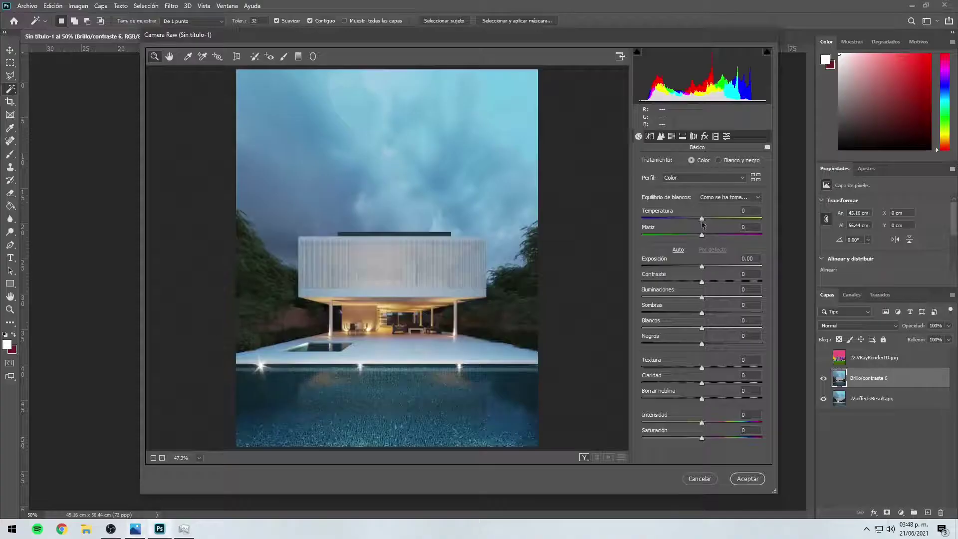
Open the Camera Raw Filter on the merged render layer for grading
{"action": "left_click", "coordinate": [702, 265]}
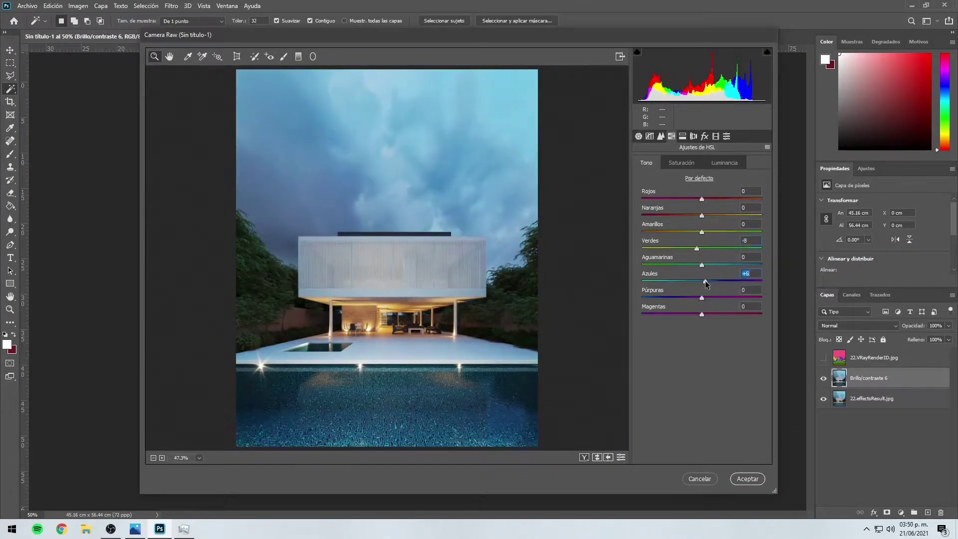
Apply a -22 post-crop vignette to darken the render's edges
{"action": "left_click", "coordinate": [688, 266]}
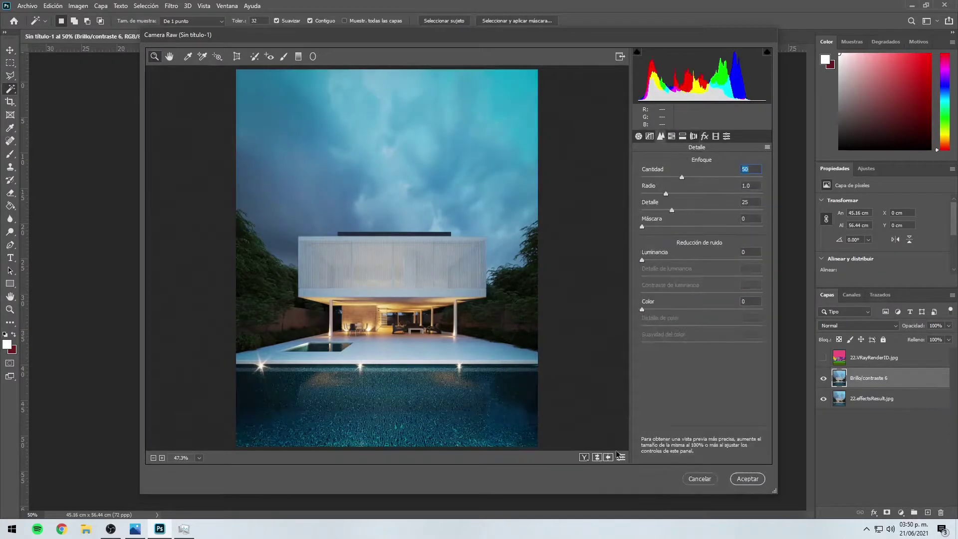